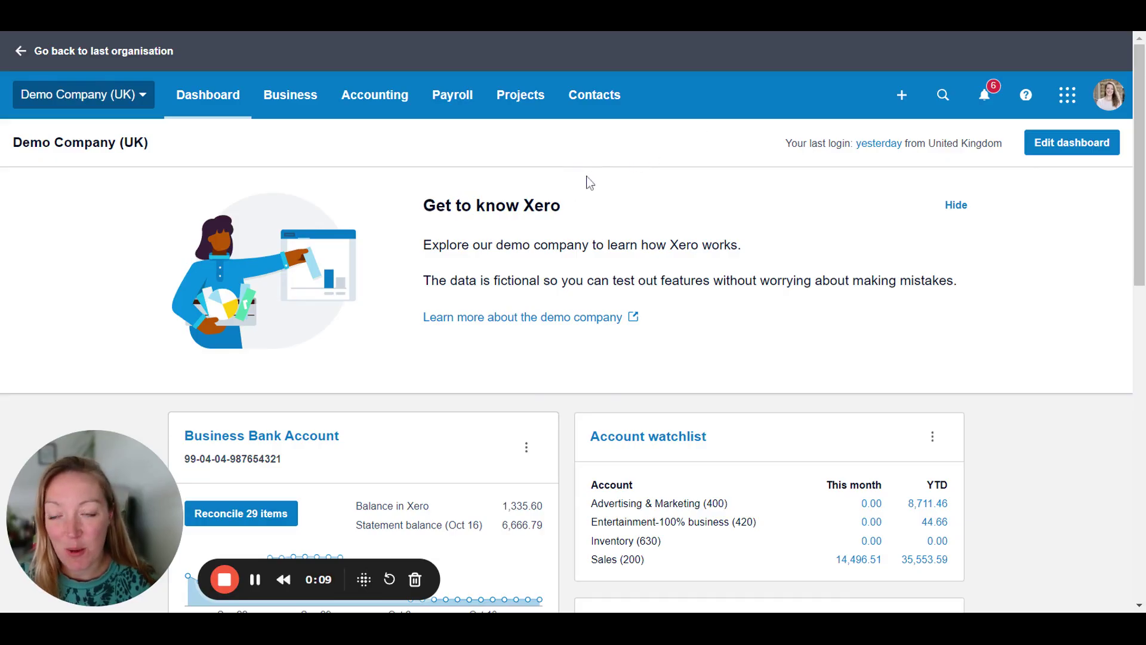
- Open the 16 bills awaiting payment, headed by Capital Cab Co's 242.00 bill CS815
scroll(628, 162, "down", 1)
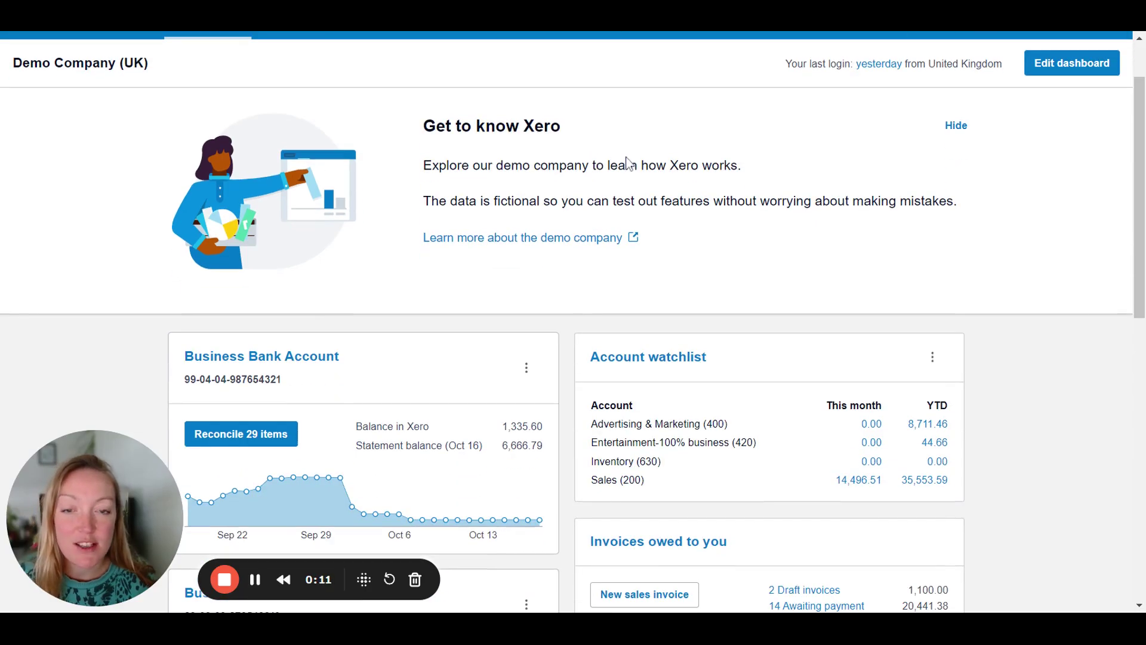
scroll(567, 266, "down", 1)
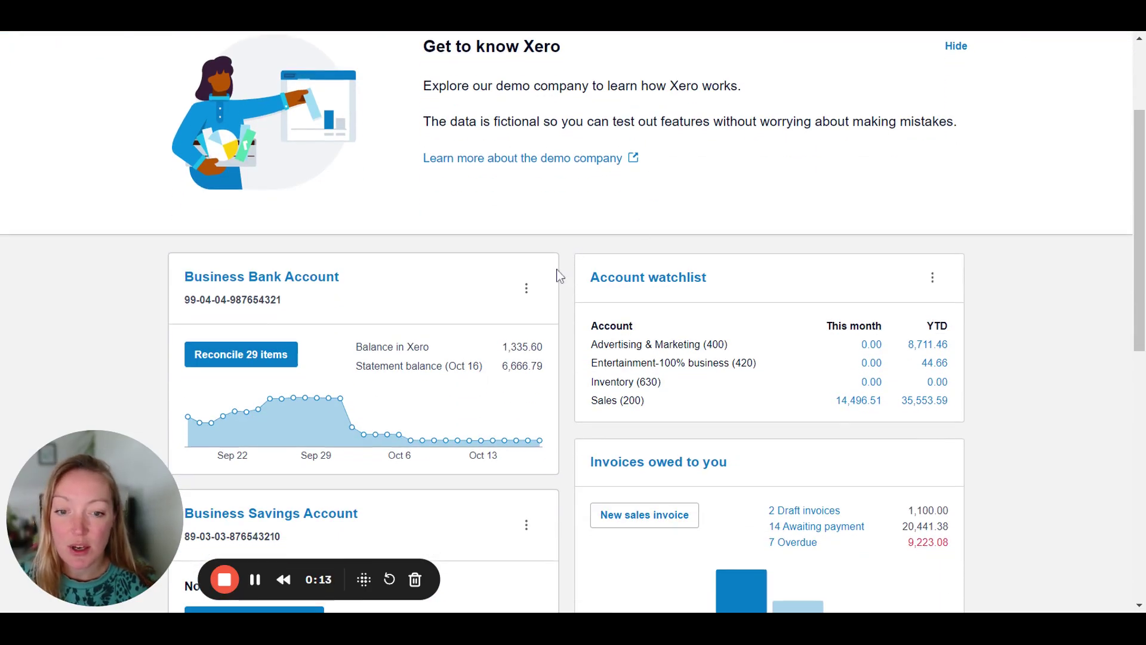
scroll(556, 280, "down", 3)
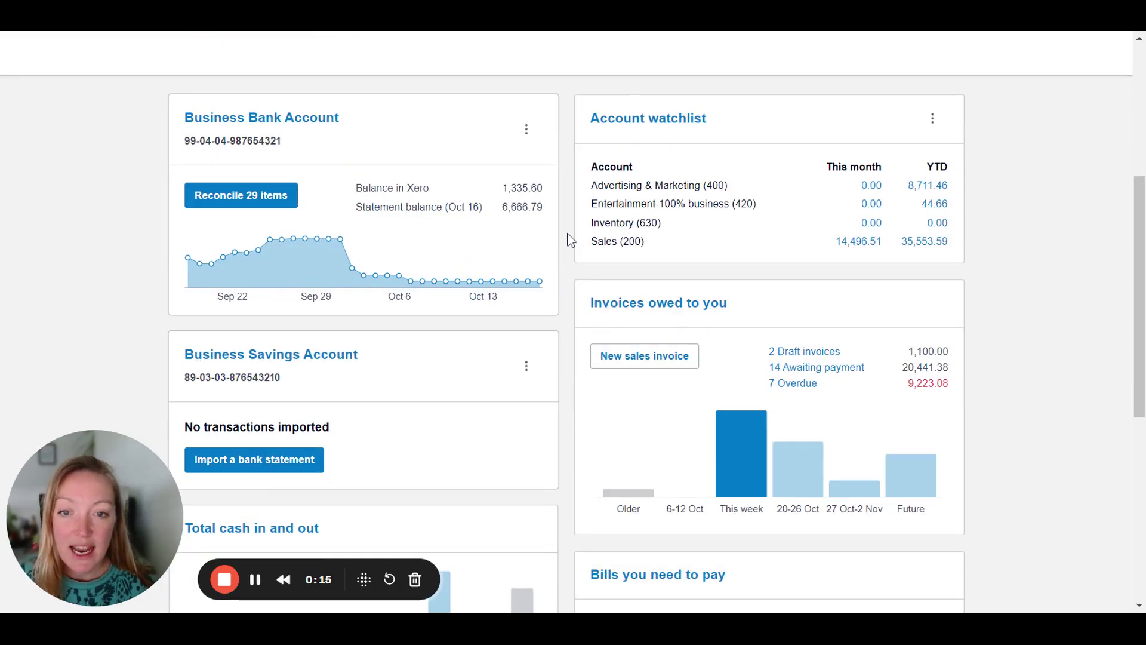
scroll(572, 239, "up", 1)
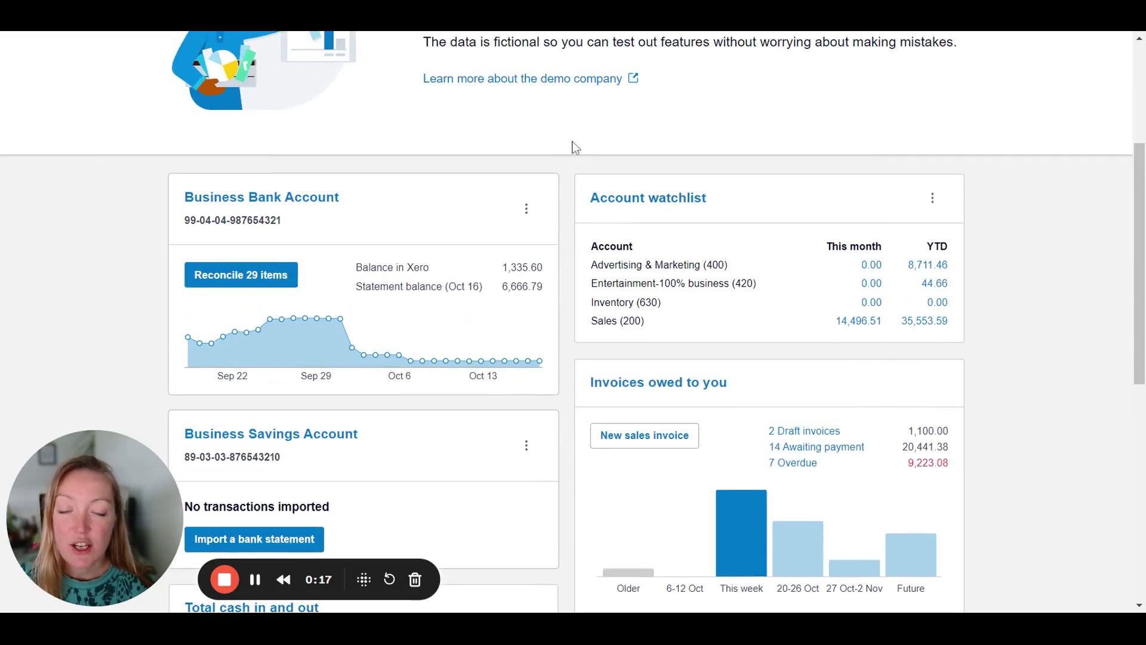
scroll(565, 214, "down", 1)
scroll(566, 213, "down", 5)
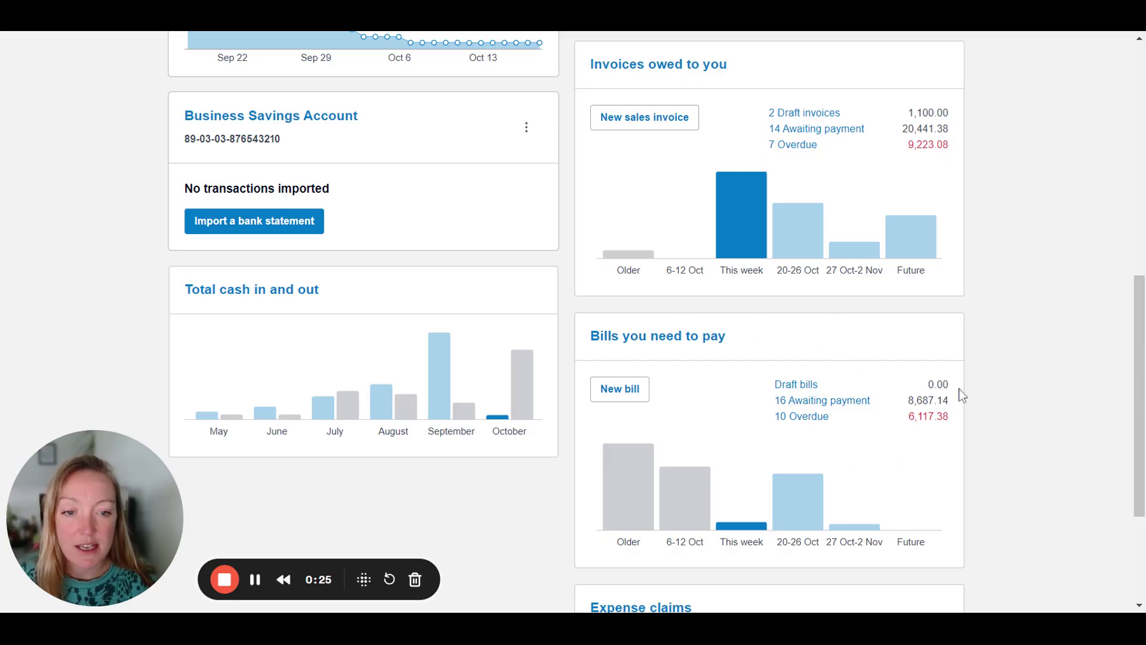
left_click(828, 401)
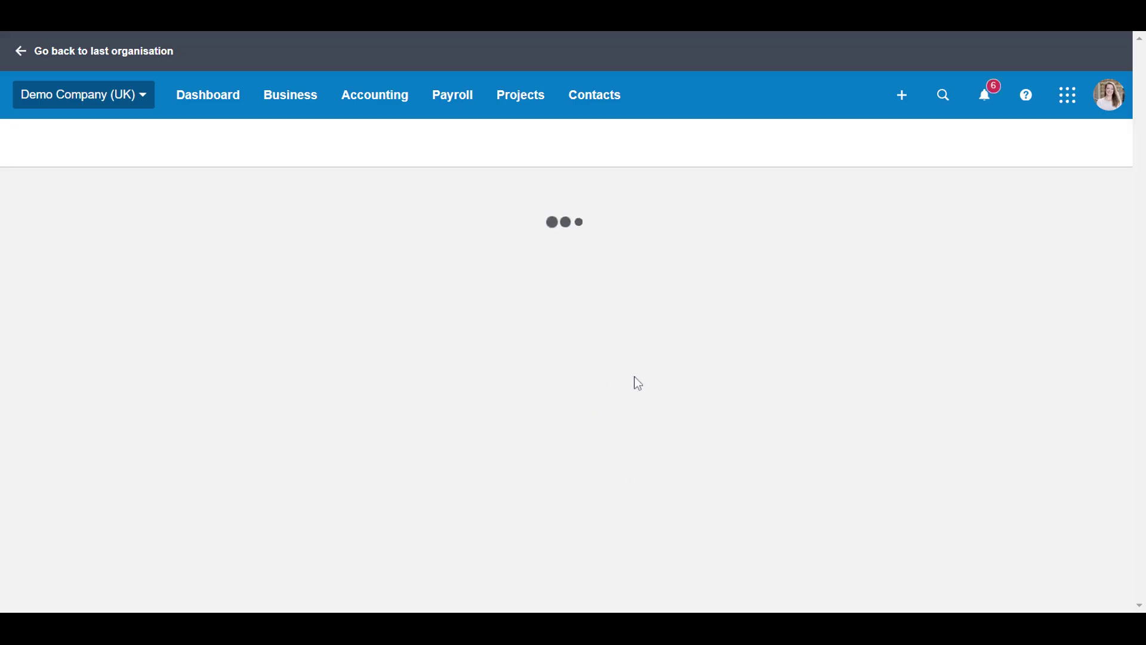
scroll(464, 322, "down", 3)
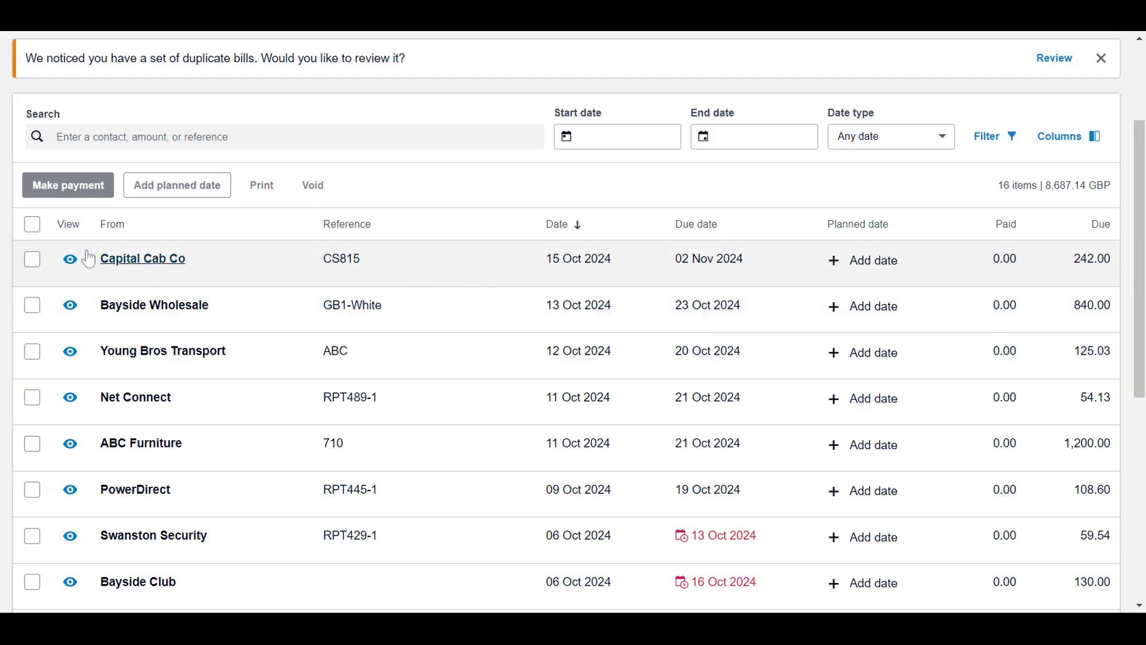
- Open Capital Cab Co's bill CS815 and dismiss the Hubdoc promotion
left_click(123, 266)
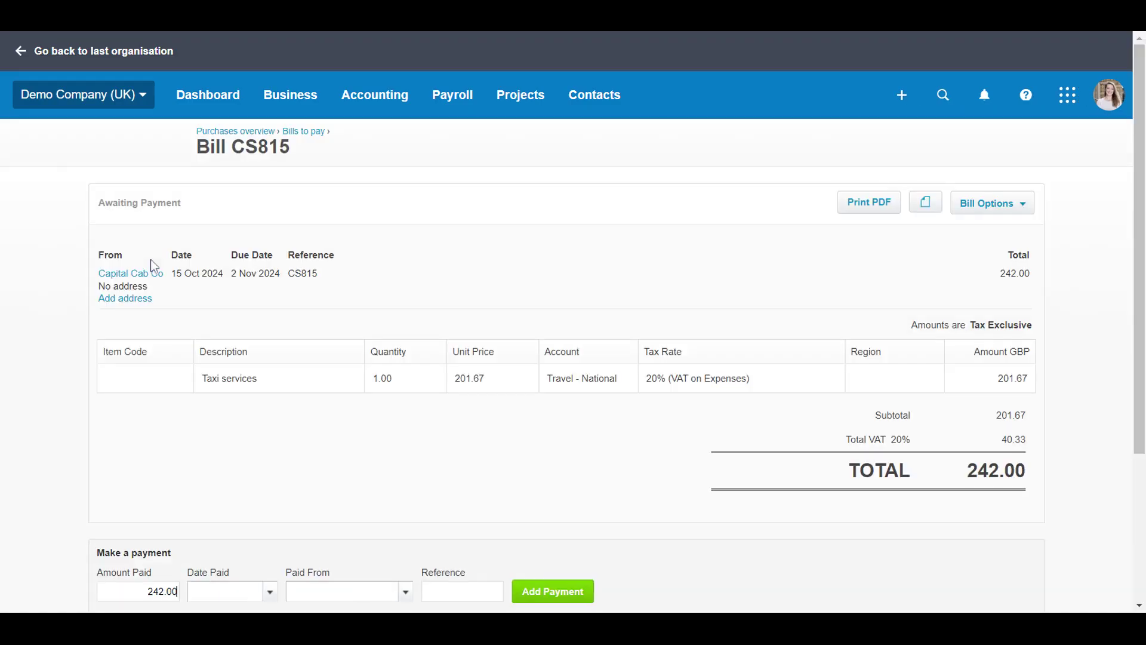
scroll(418, 275, "down", 3)
scroll(501, 253, "up", 1)
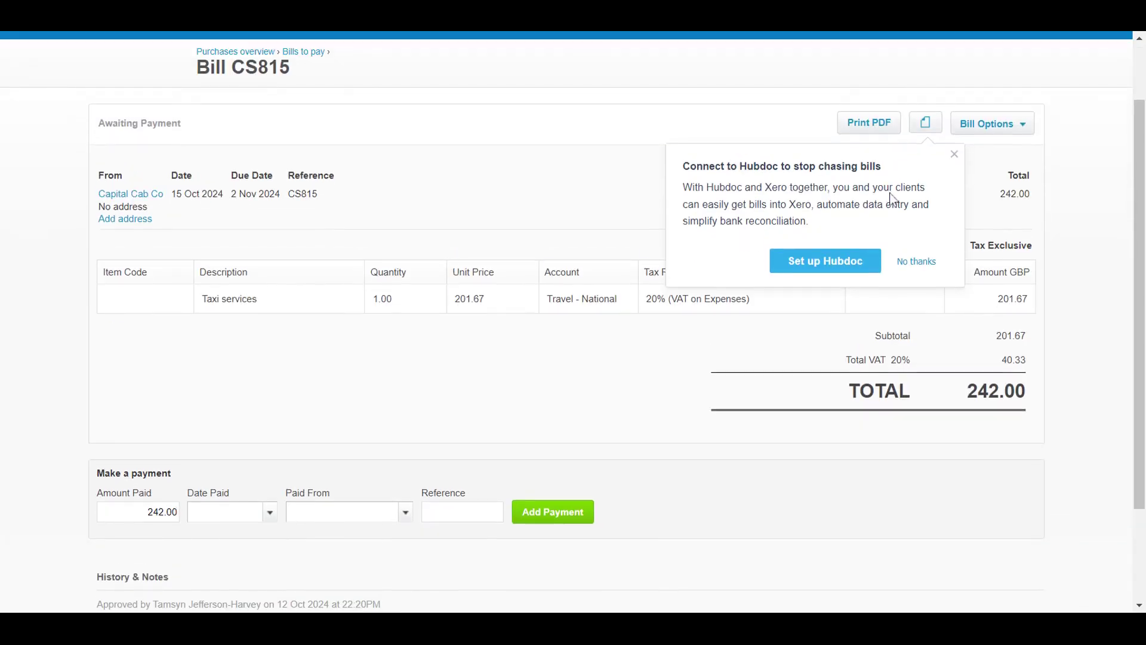
left_click(952, 156)
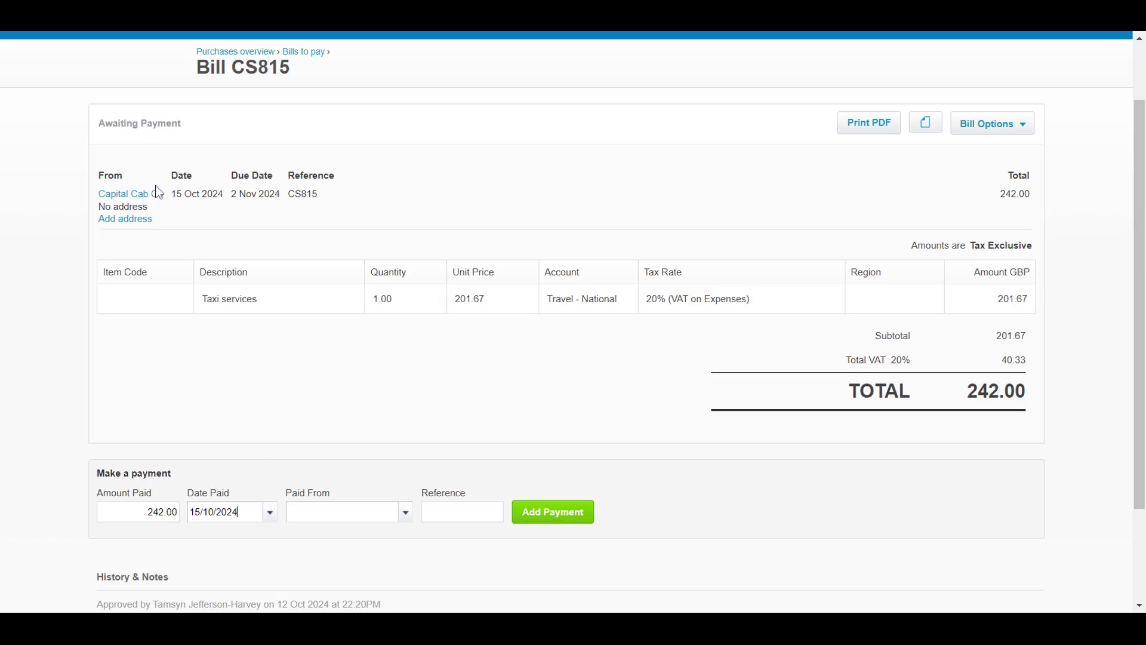
- Try to pick account 835 as Paid From, leaving it unset since it isn't offered
left_click(406, 514)
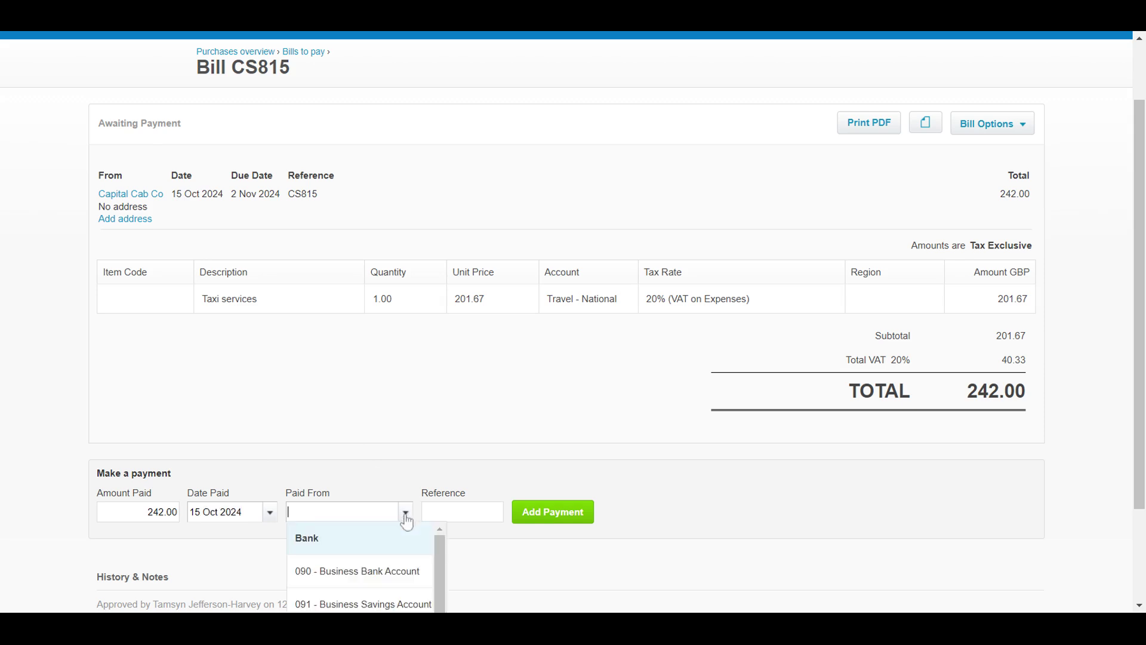
scroll(606, 381, "down", 2)
key("Escape")
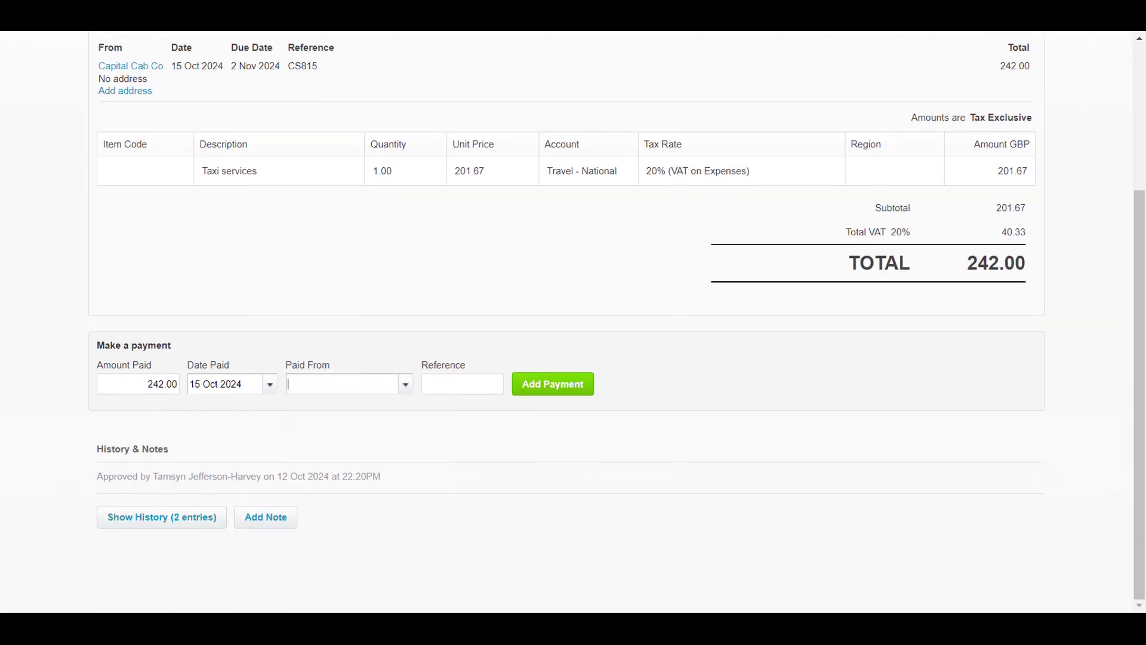
type("835")
key("ctrl+a")
left_click(409, 385)
scroll(397, 481, "down", 2)
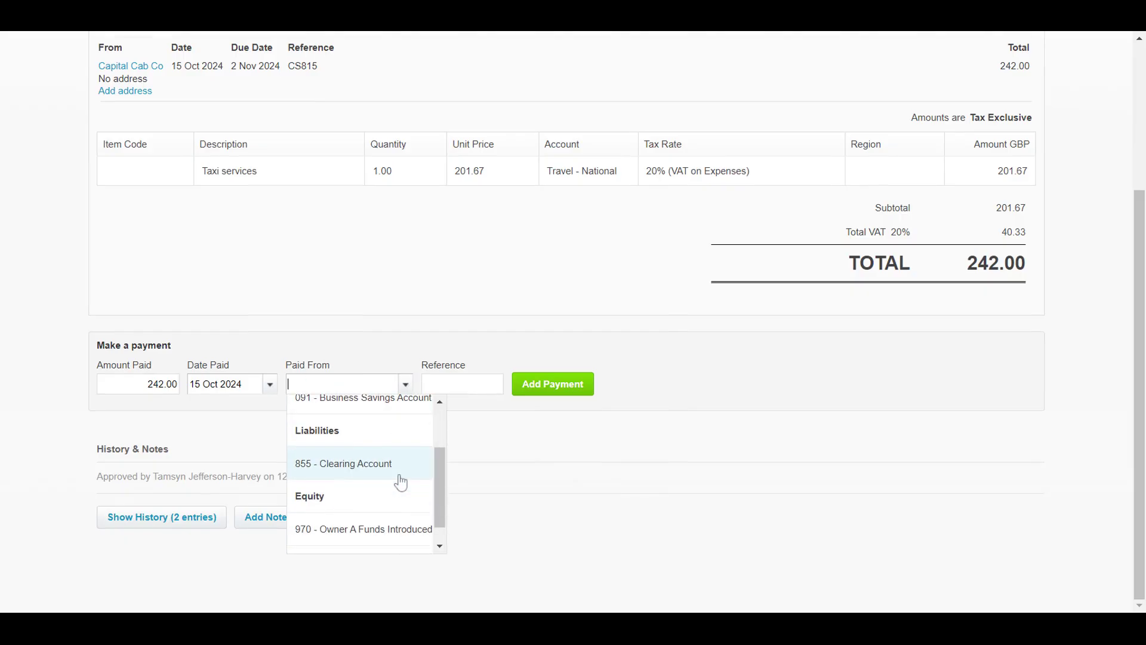
scroll(401, 480, "down", 1)
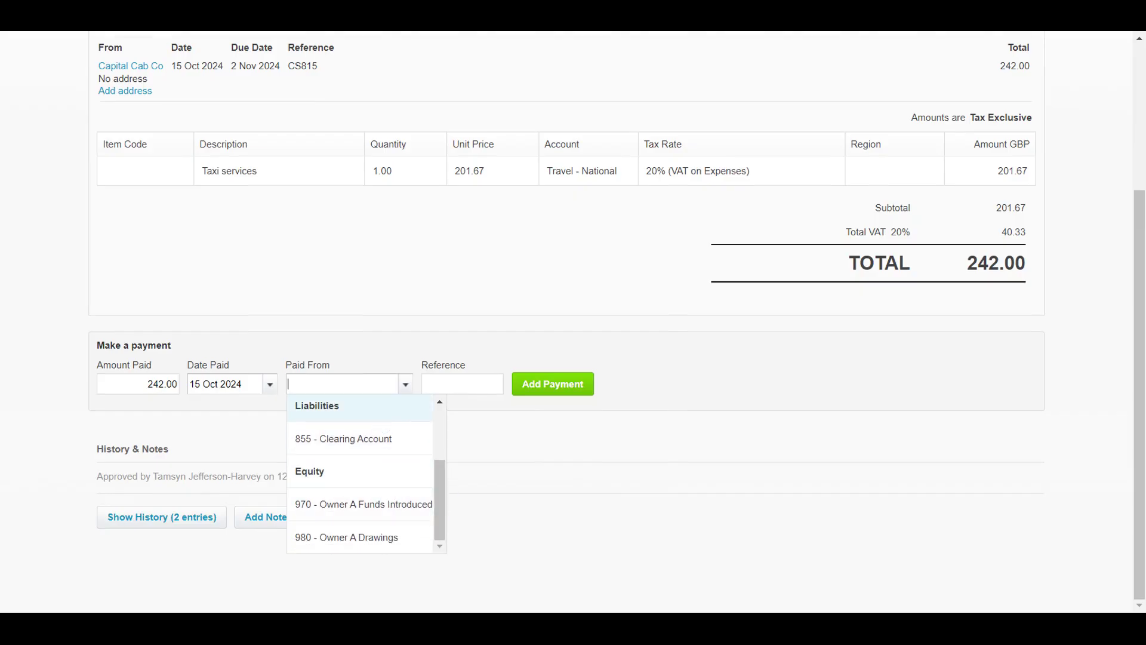
left_click(334, 356)
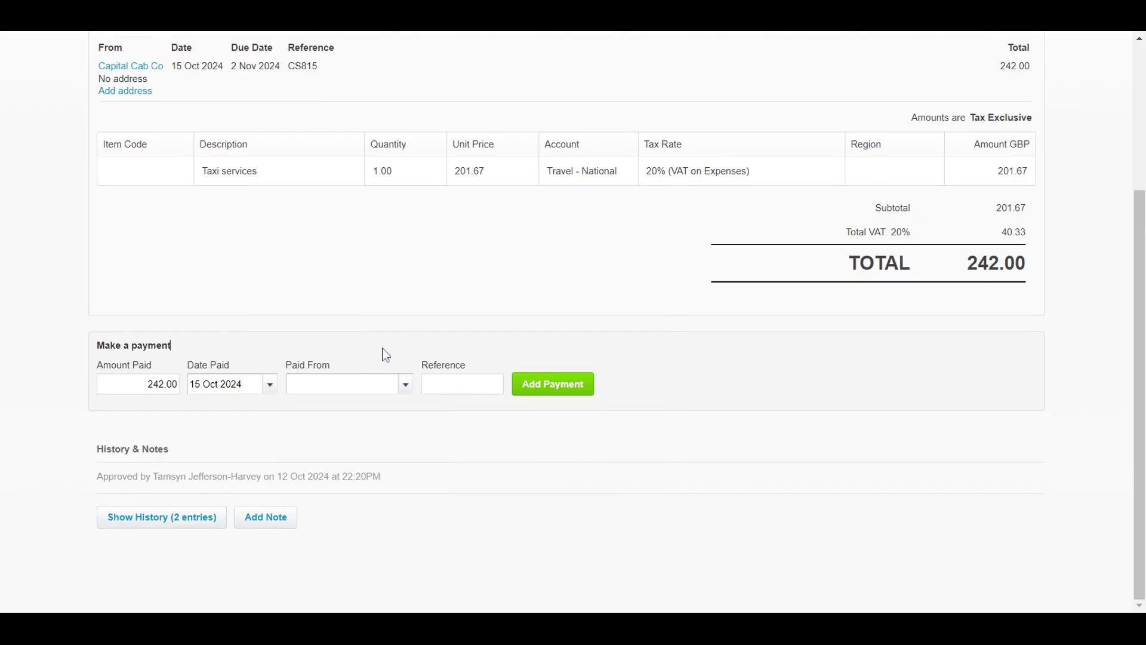
left_click(399, 387)
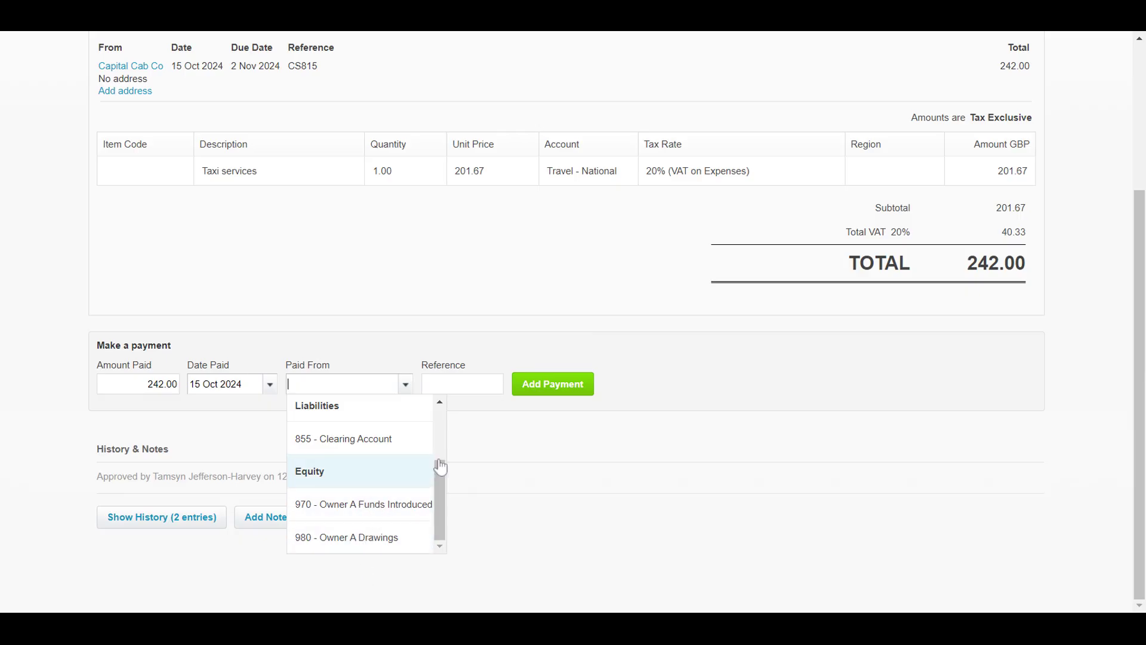
left_click(494, 429)
scroll(404, 328, "up", 4)
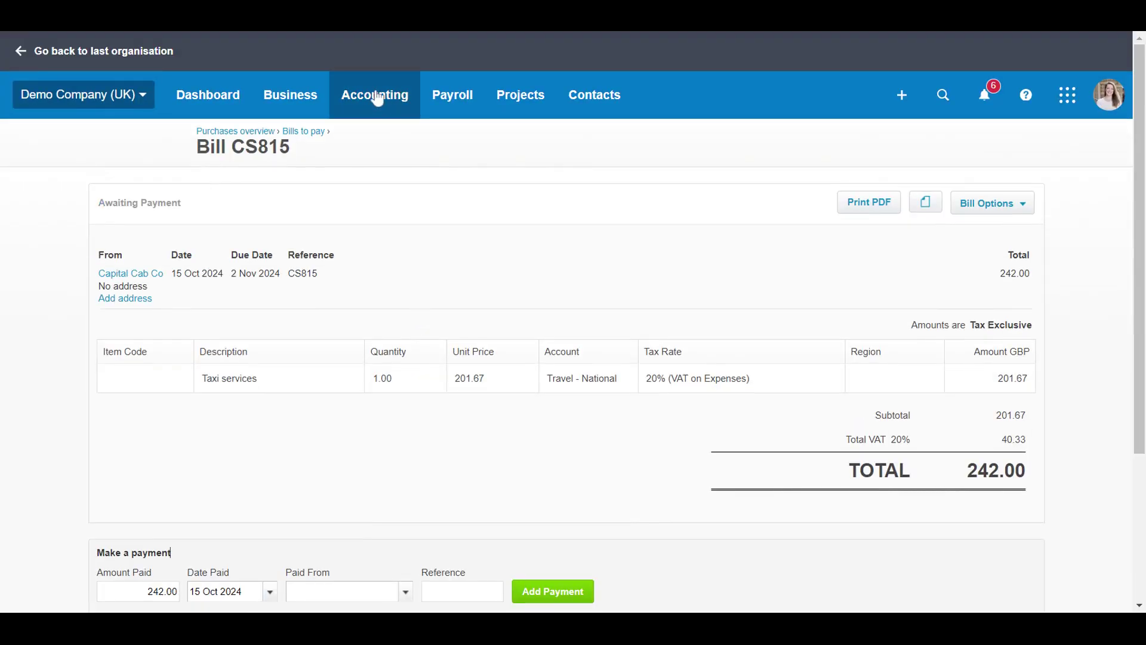
- Navigate through the Accounting menu to the Chart of accounts
left_click(393, 106)
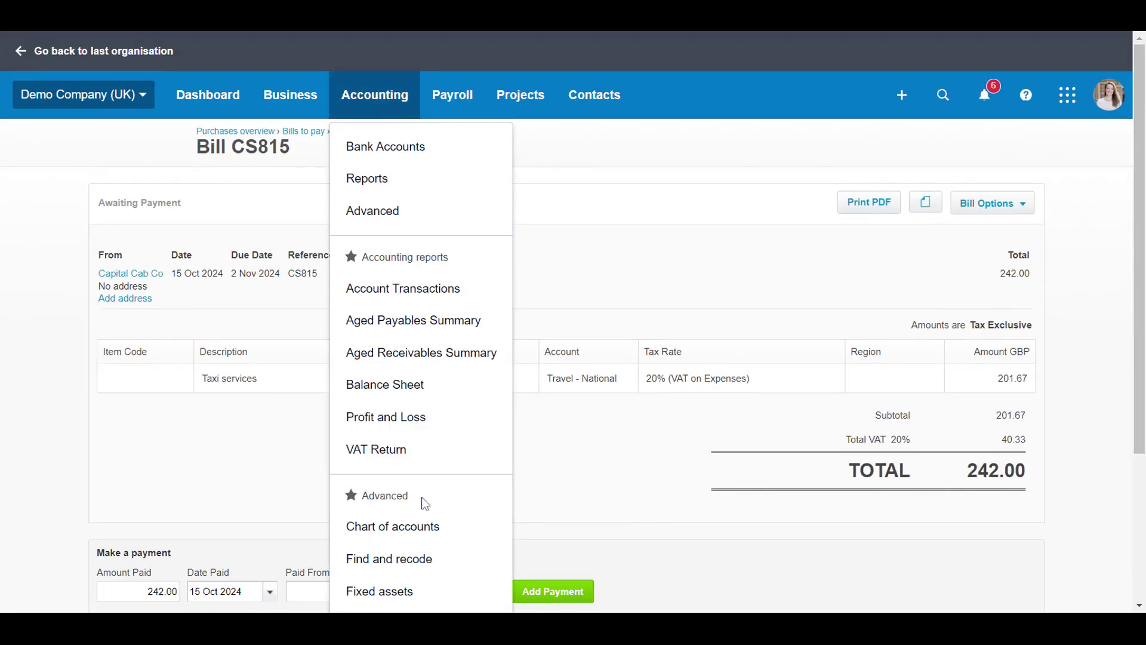
left_click(389, 528)
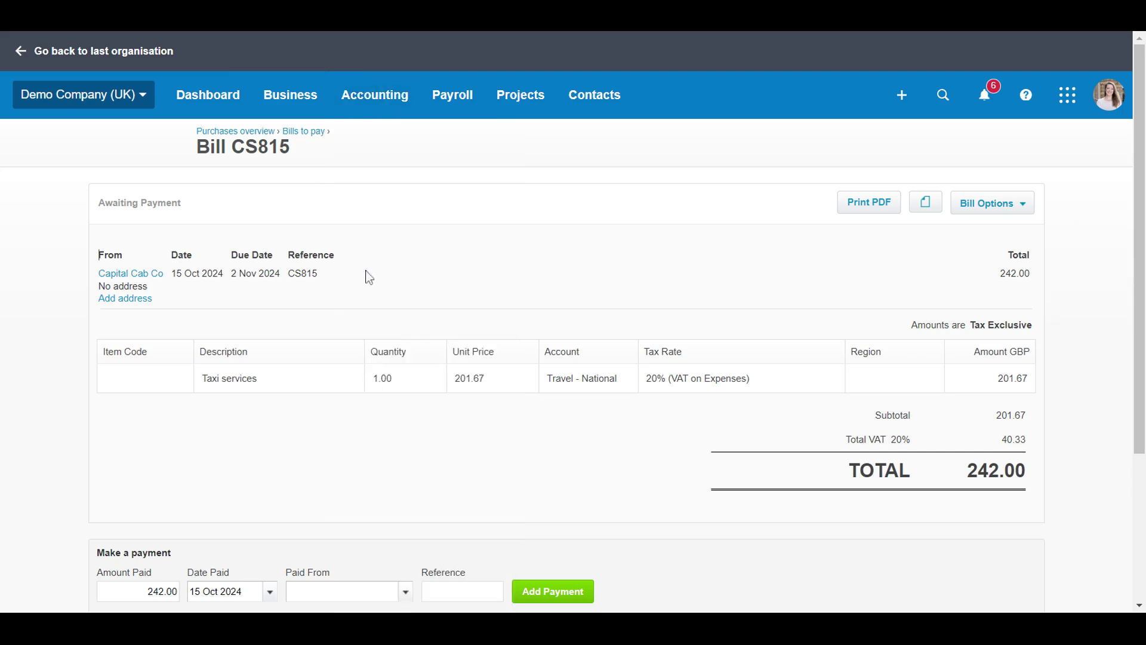
left_click(379, 97)
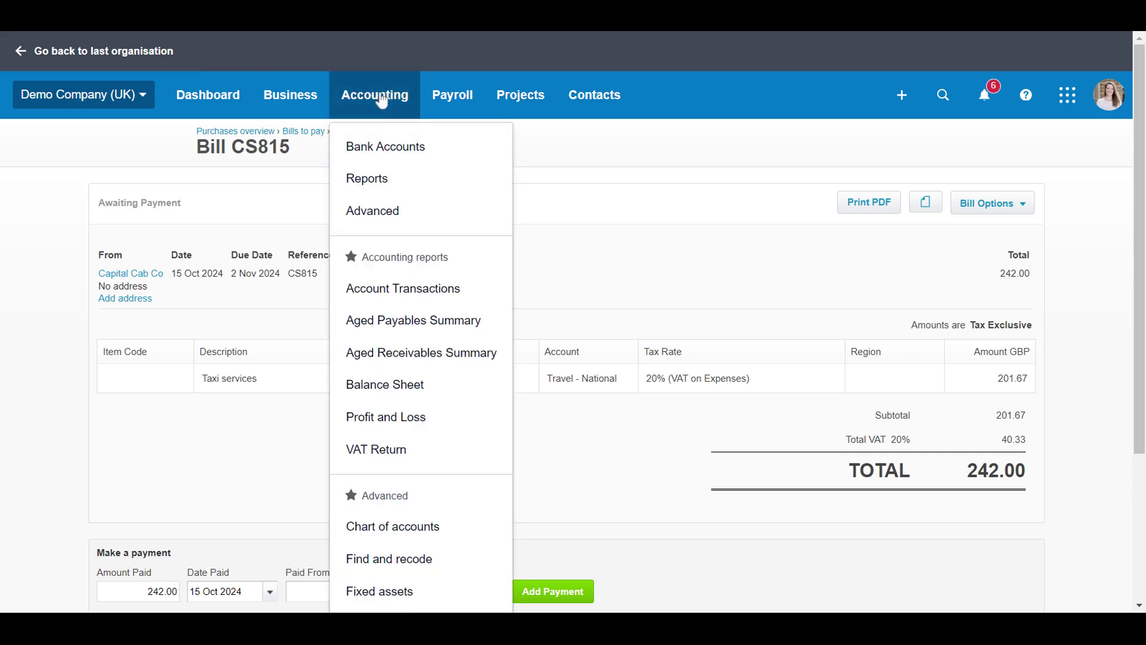
left_click(381, 528)
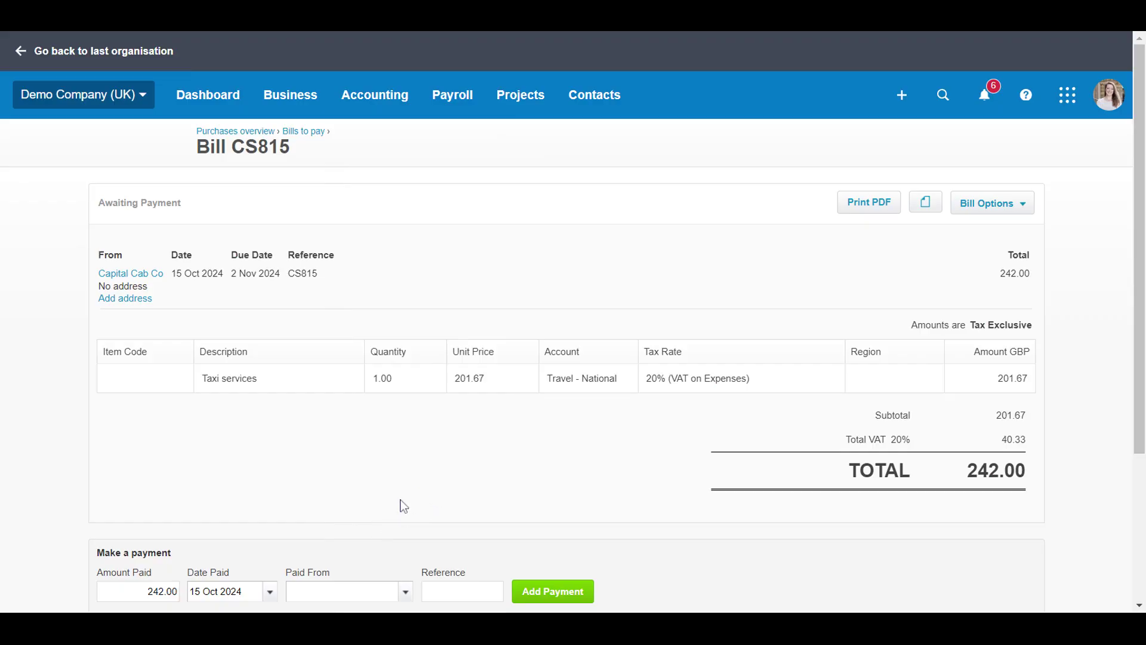
- Scroll the chart of accounts down to 835 Directors' Loan Account, a Current Liability at 0.00
scroll(400, 408, "down", 17)
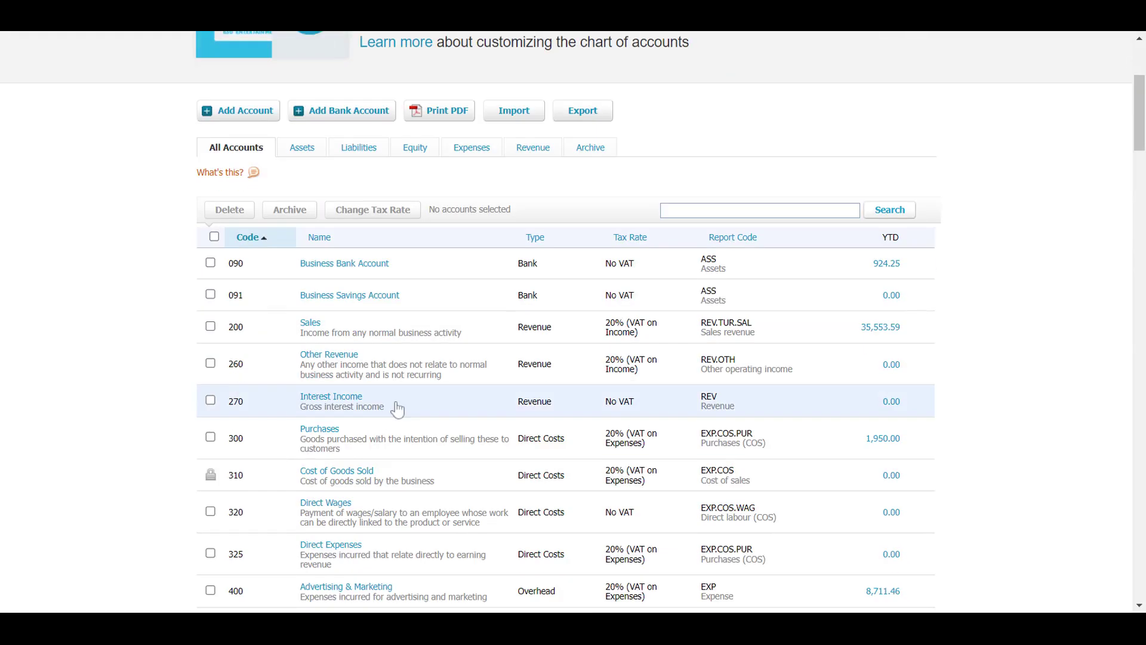
scroll(395, 408, "down", 8)
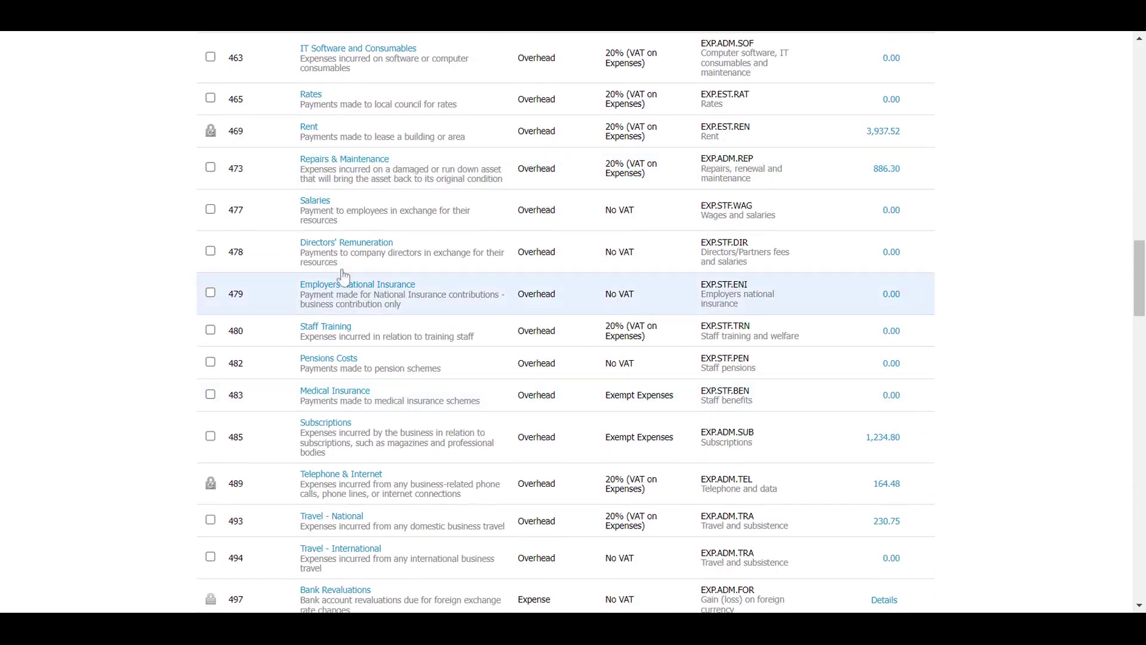
scroll(352, 364, "down", 10)
scroll(352, 365, "down", 8)
scroll(352, 365, "down", 7)
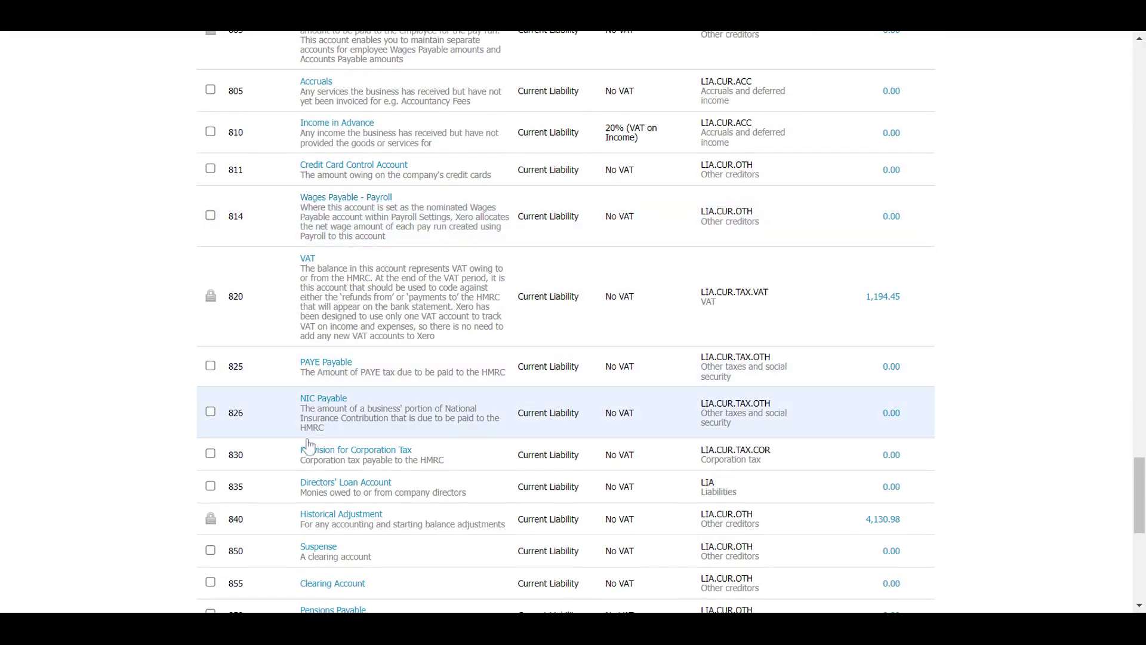
- Enable payments on Directors' Loan Account 835, save it, and return to the list's top
left_click(323, 487)
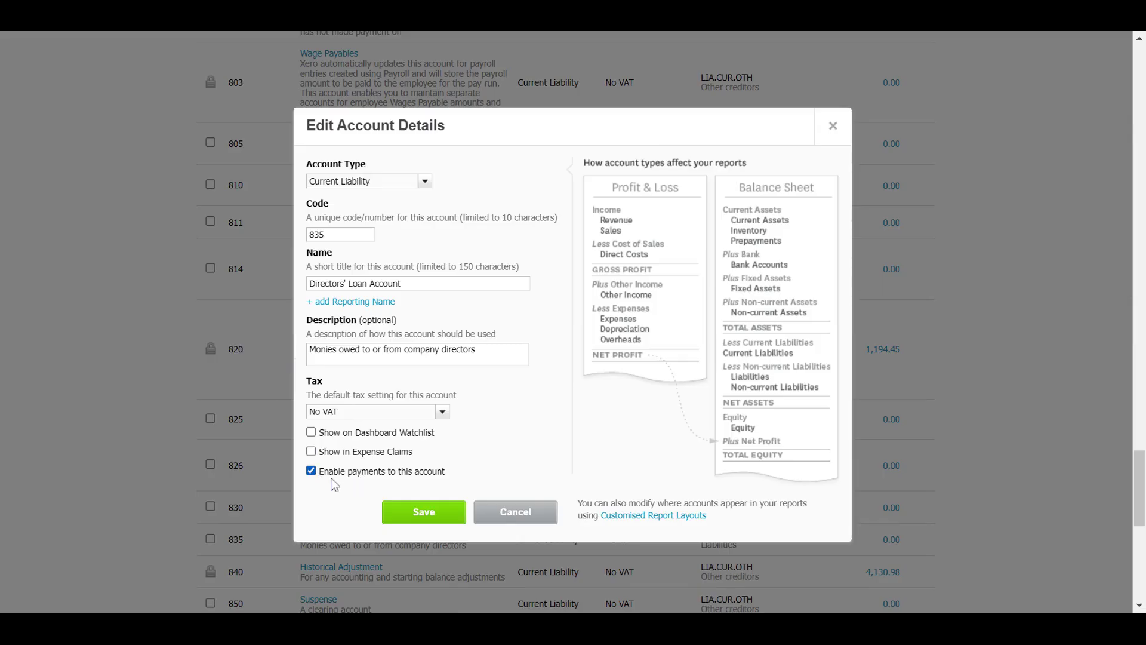
left_click(433, 522)
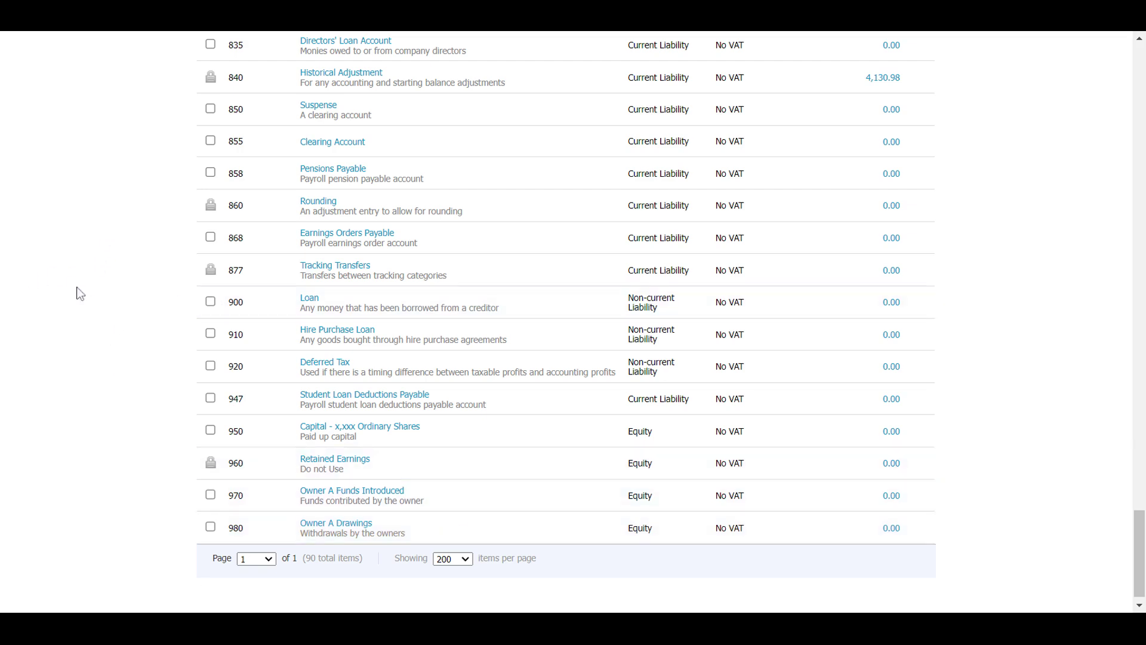
left_click_drag(1137, 582, 1126, 86)
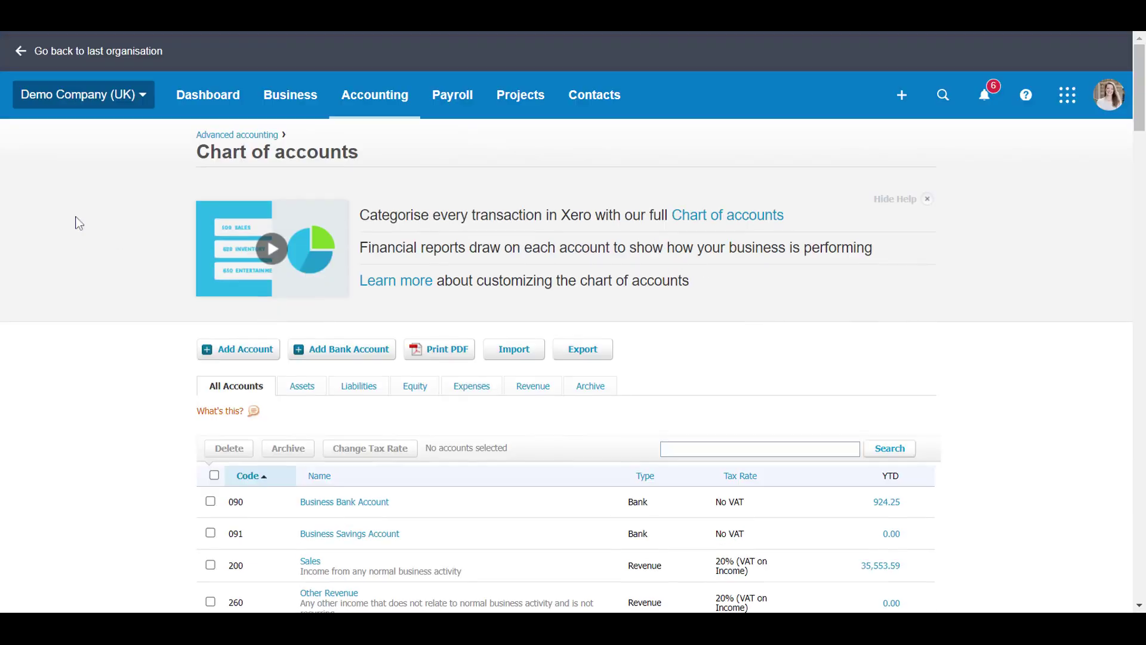
- Go to Bills to Pay via the Business menu, showing all 46 bills
left_click(289, 97)
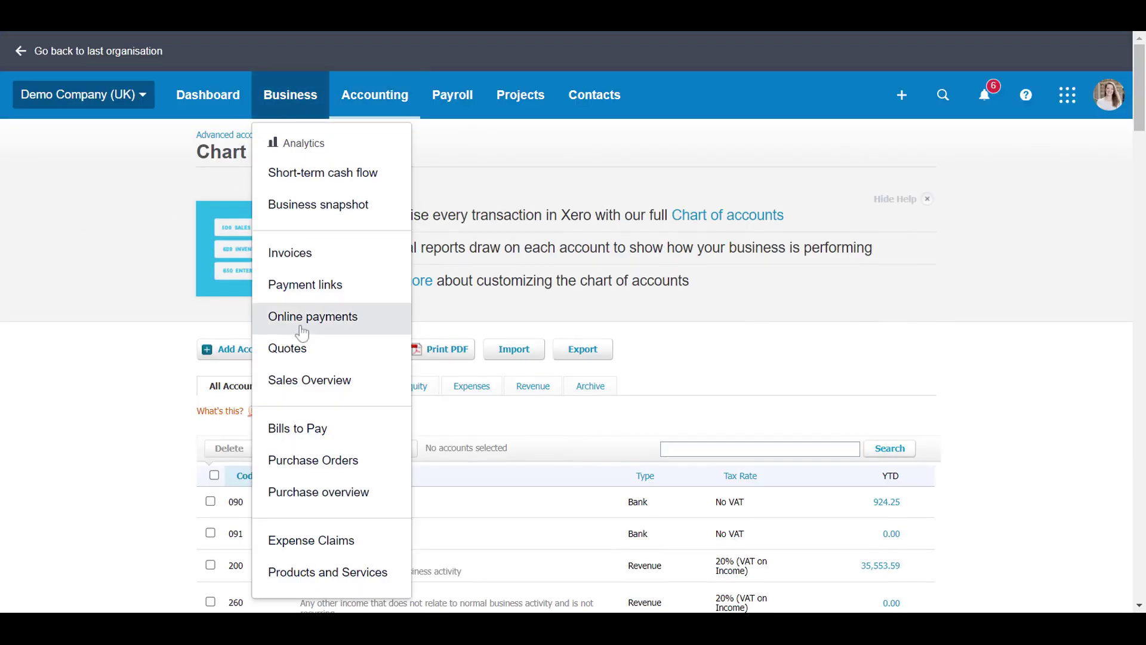
left_click(290, 436)
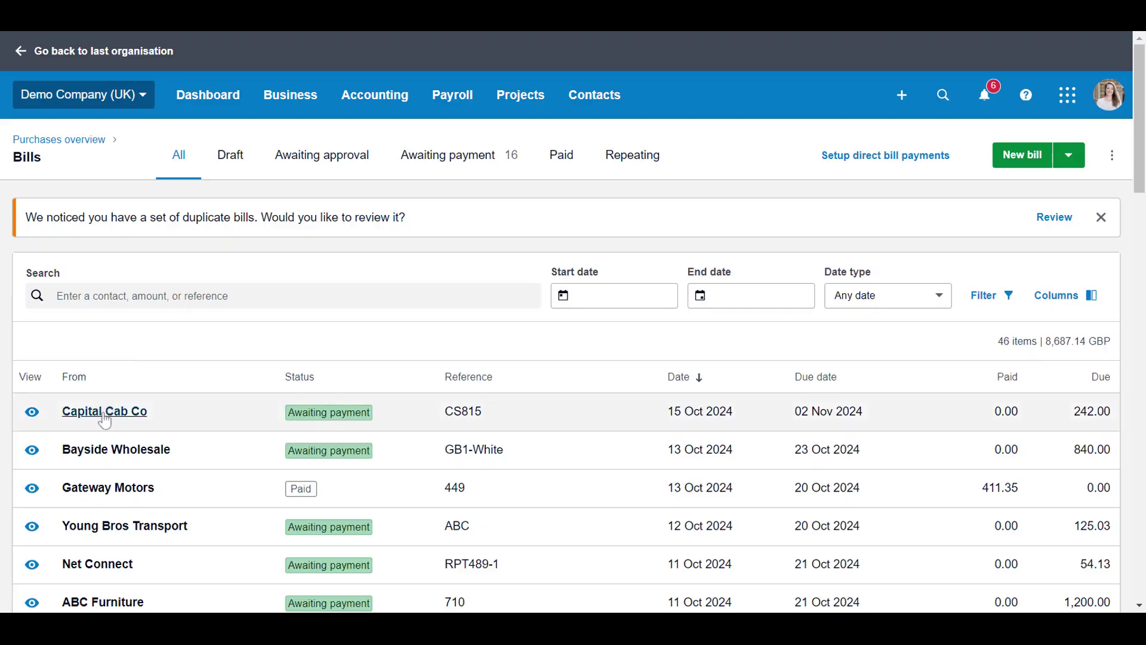
- Open bill CS815 and set Date Paid to 15 Oct 2024
left_click(104, 422)
scroll(358, 412, "down", 3)
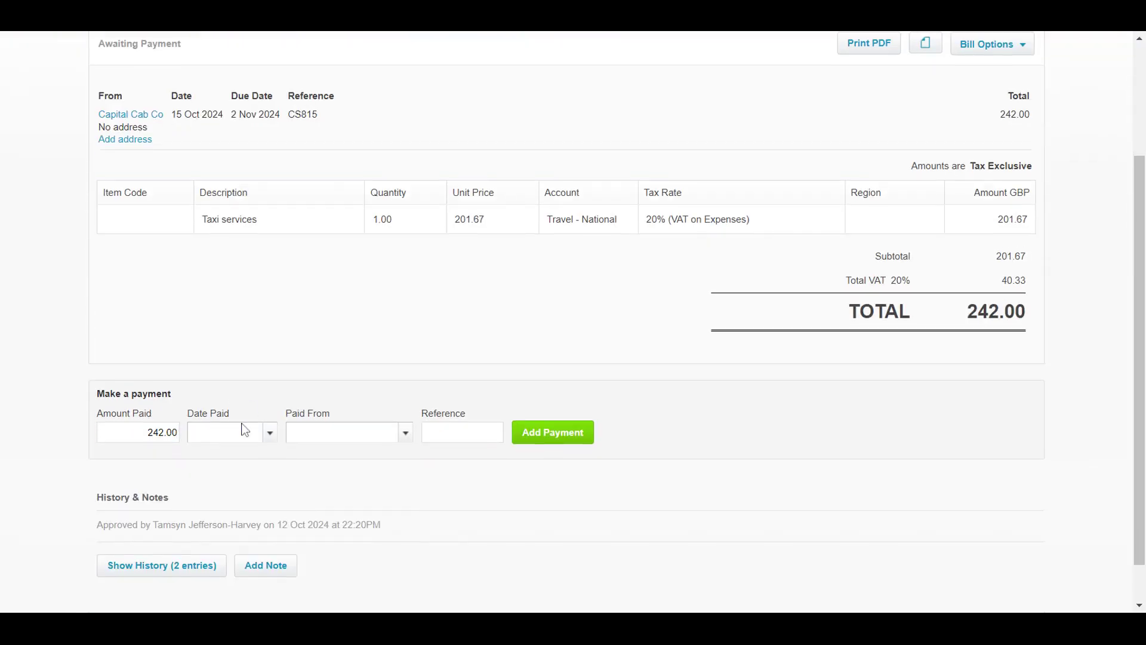
type("024")
- Pay the 242.00 from 835 Directors' Loan Account with a reference and add the payment
left_click(402, 434)
scroll(389, 486, "down", 1)
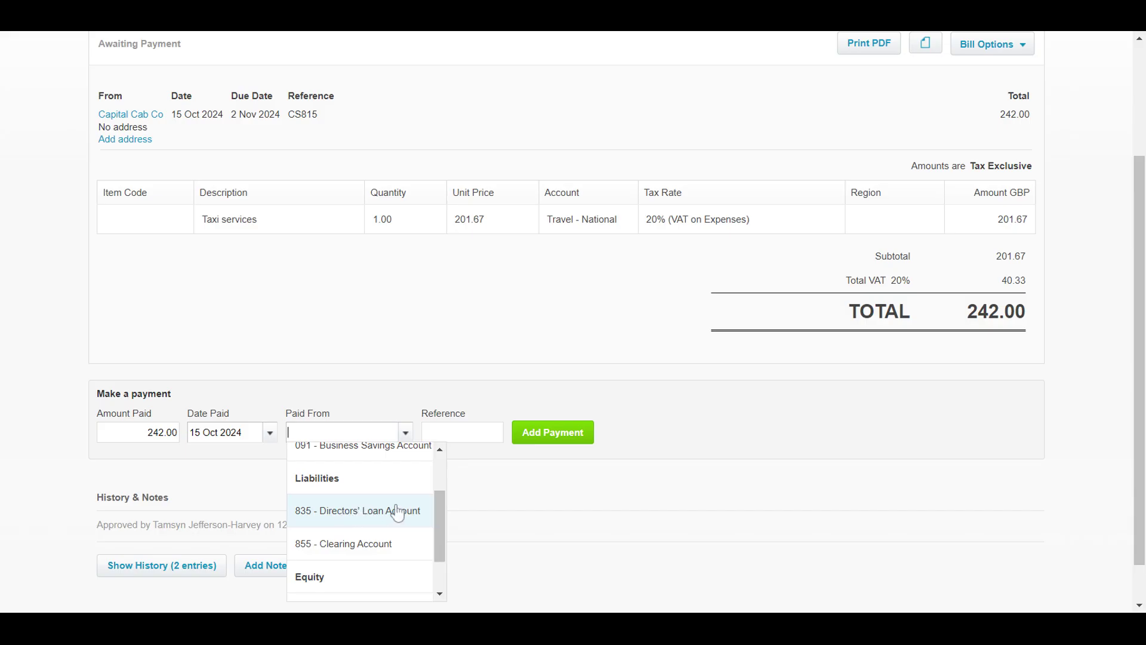
left_click(367, 512)
left_click(463, 429)
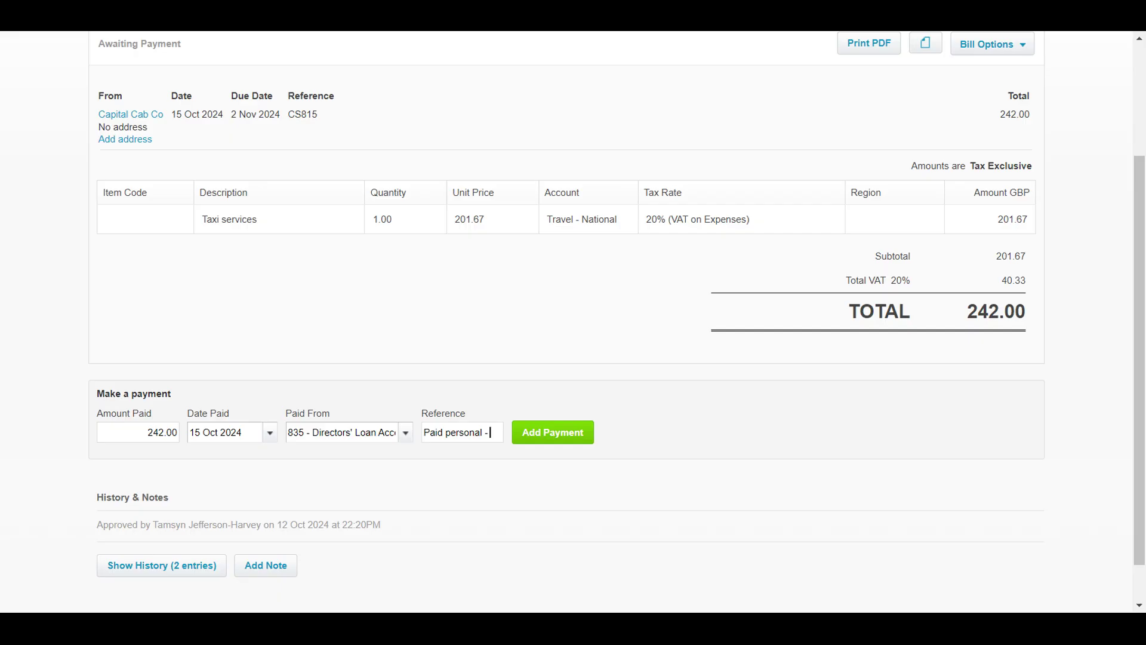
type("234")
left_click(565, 441)
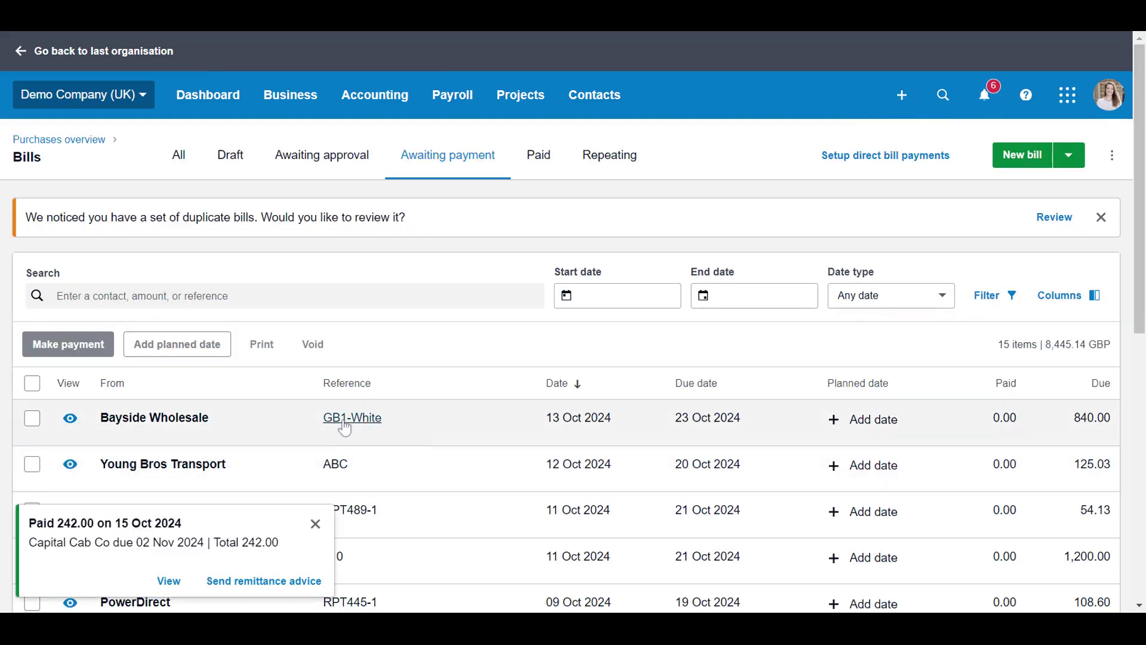
- Switch to the Paid bills tab to confirm CS815 paid 242.00 on 15 Oct 2024
left_click(560, 158)
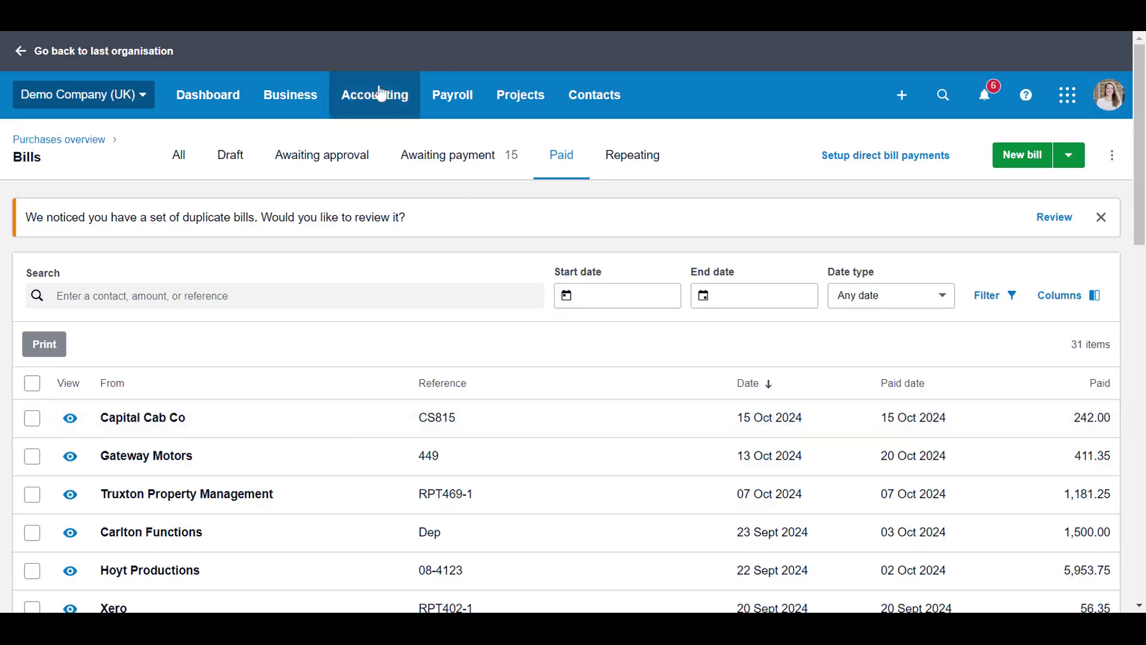
- From the Dashboard, start reconciling the Business Bank Account's 29 statement lines
left_click(185, 94)
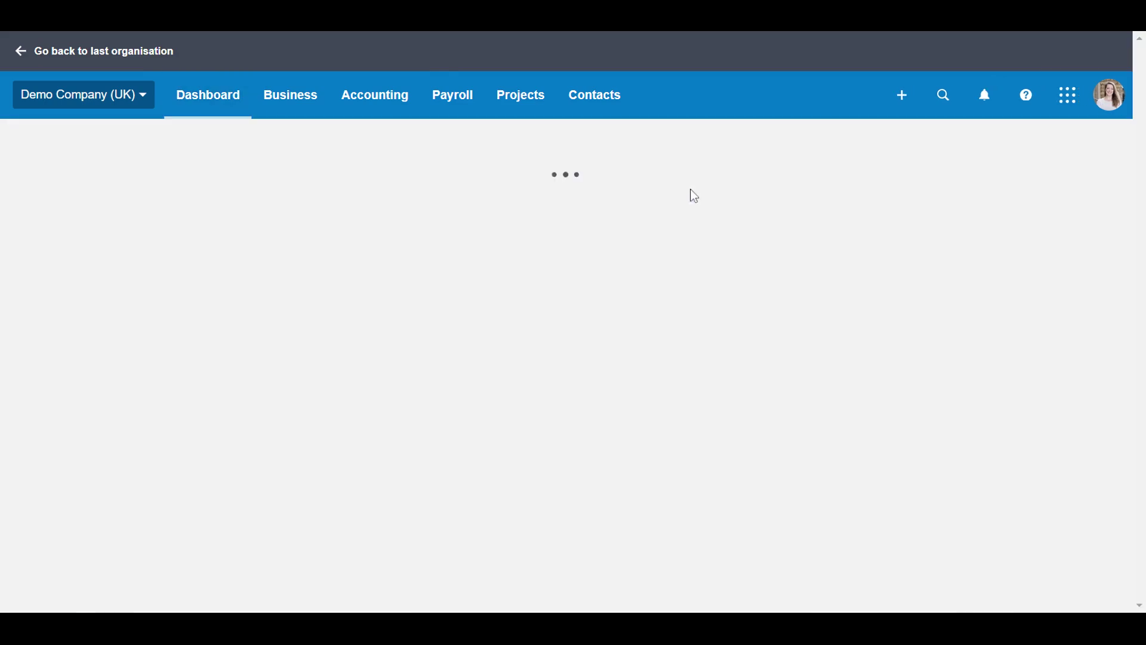
scroll(688, 267, "down", 3)
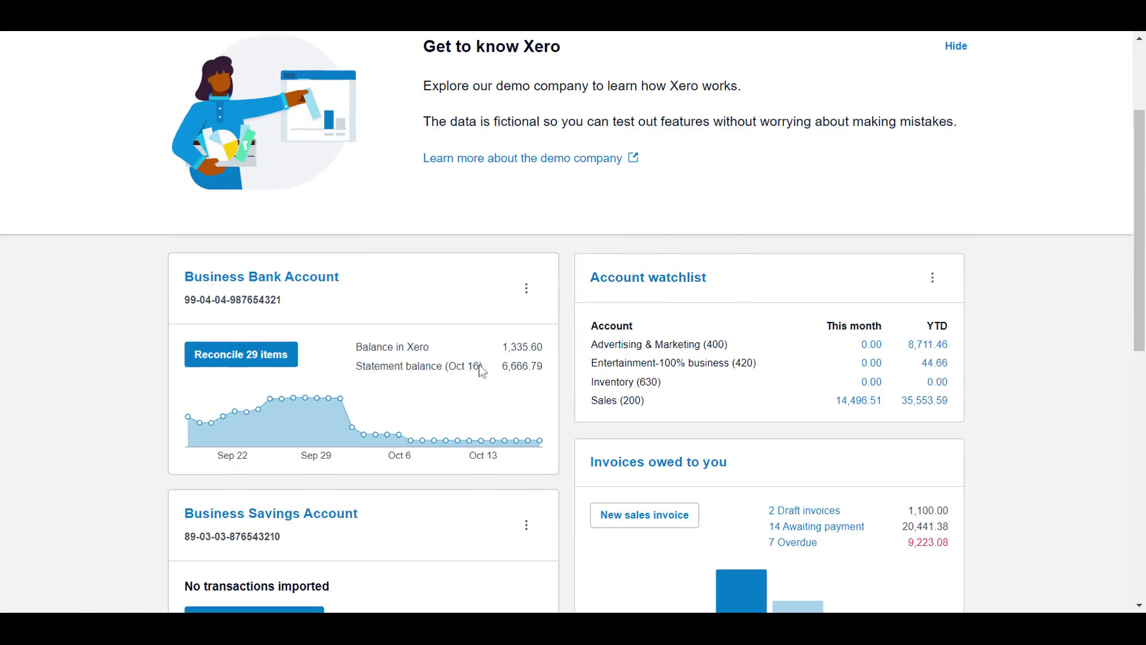
left_click(245, 358)
scroll(561, 362, "down", 1)
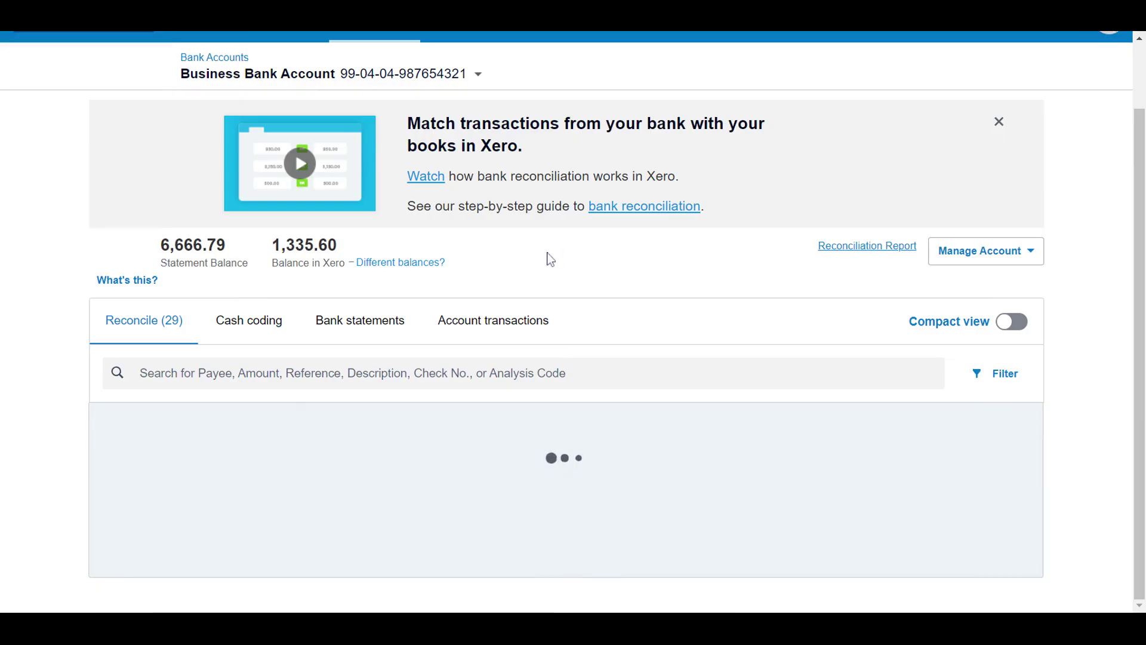
scroll(541, 262, "down", 1)
scroll(544, 263, "down", 2)
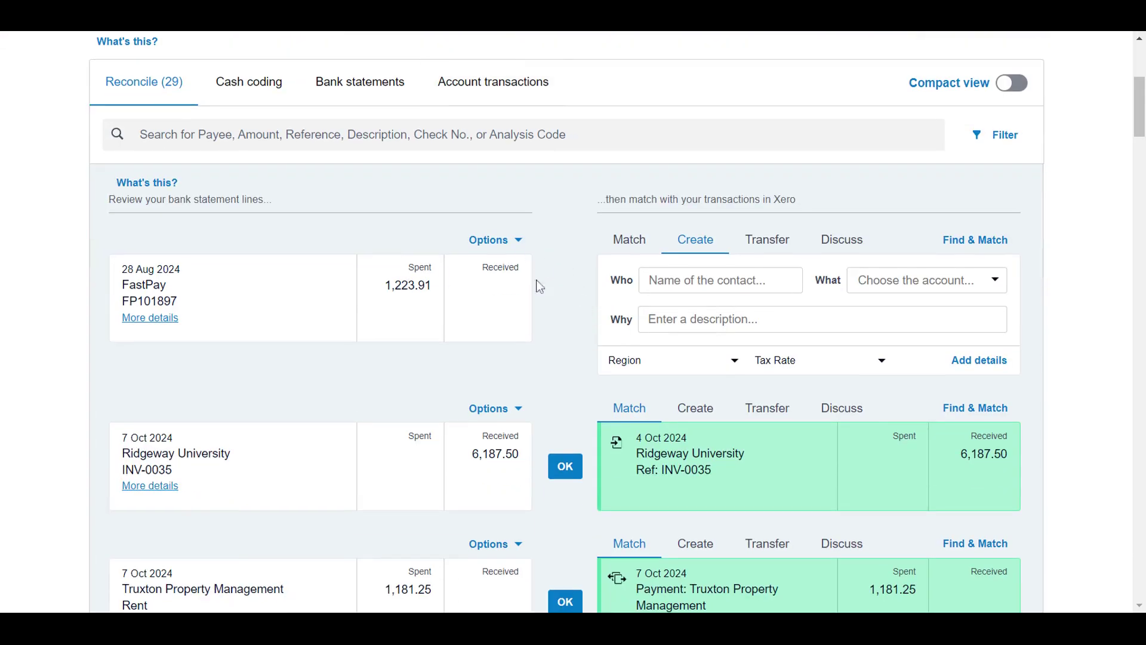
- On the FastPay 1,223.91 line, set the director as contact and account 835 Directors' Loan Account
left_click(694, 279)
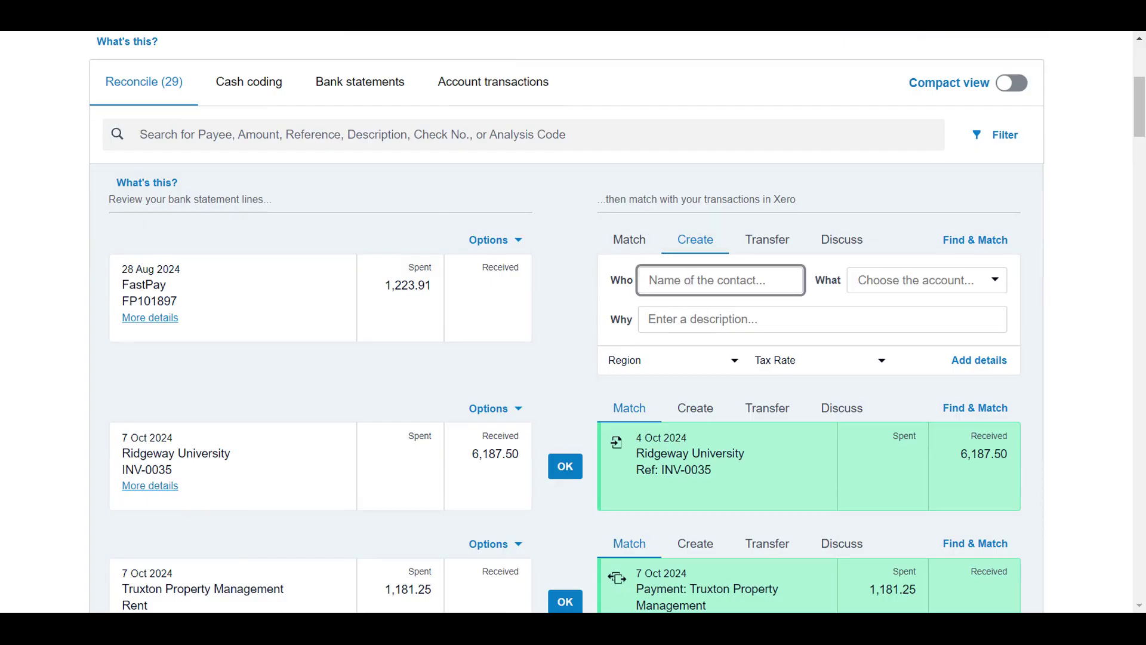
type("Tamsyn")
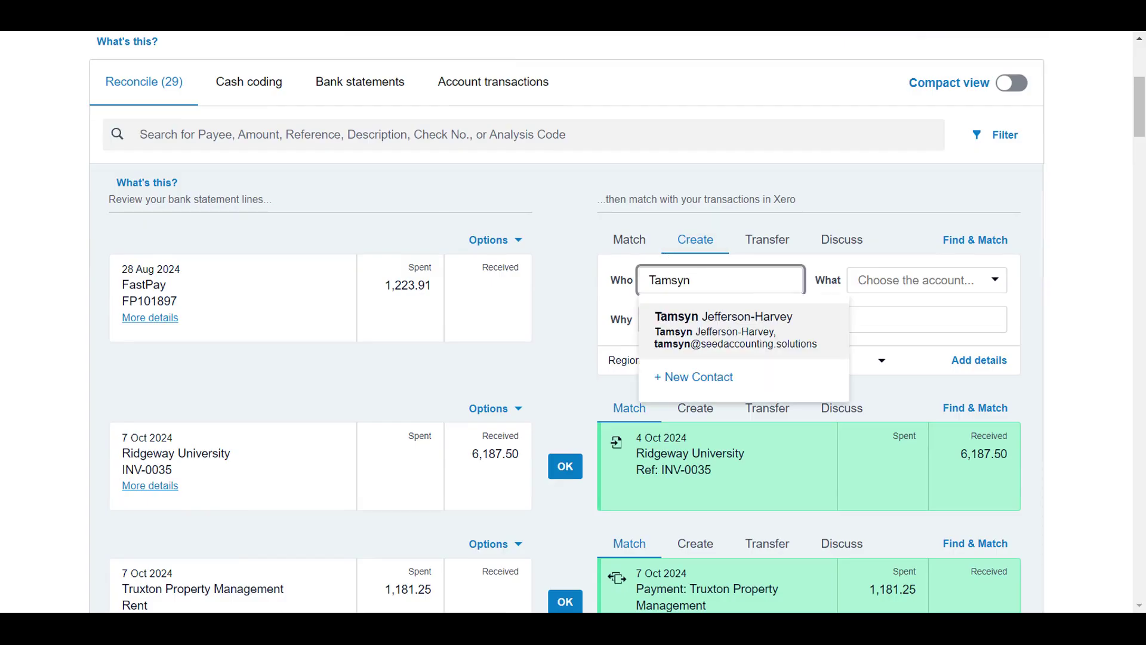
key("Return")
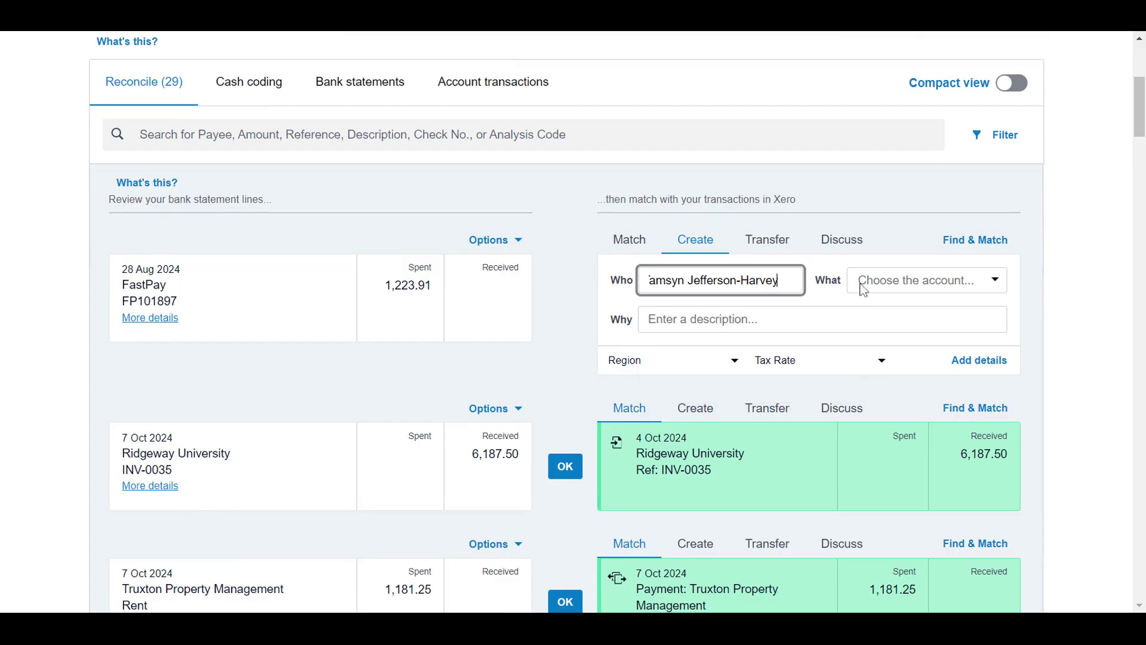
key("Tab")
type("835")
key("Return")
- Describe it as 'reimbursement for business expense paid on personal card'
key("Tab")
type("reimbursement ")
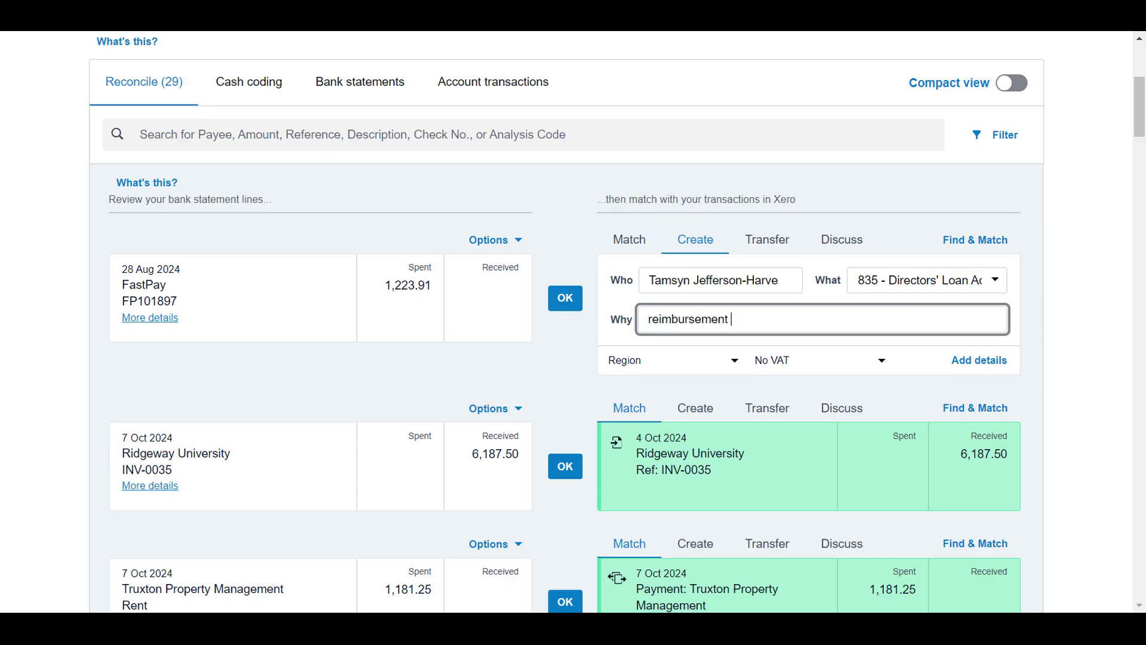
type("for business expenses")
key("BackSpace")
type("paid on personal ")
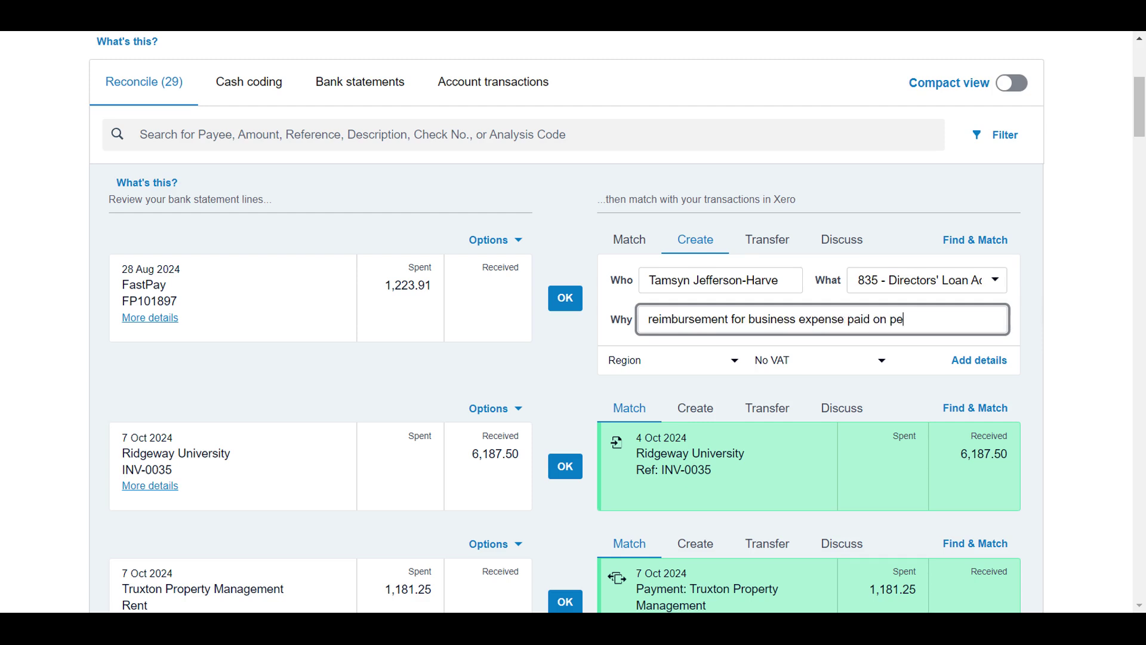
type("card")
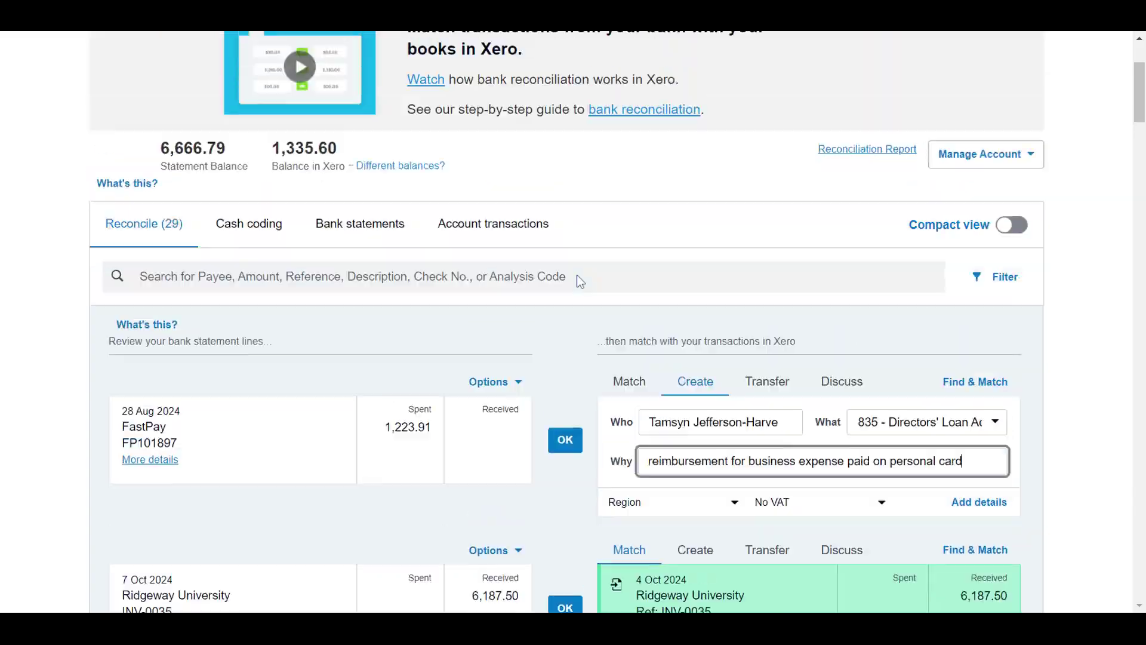
scroll(579, 281, "up", 3)
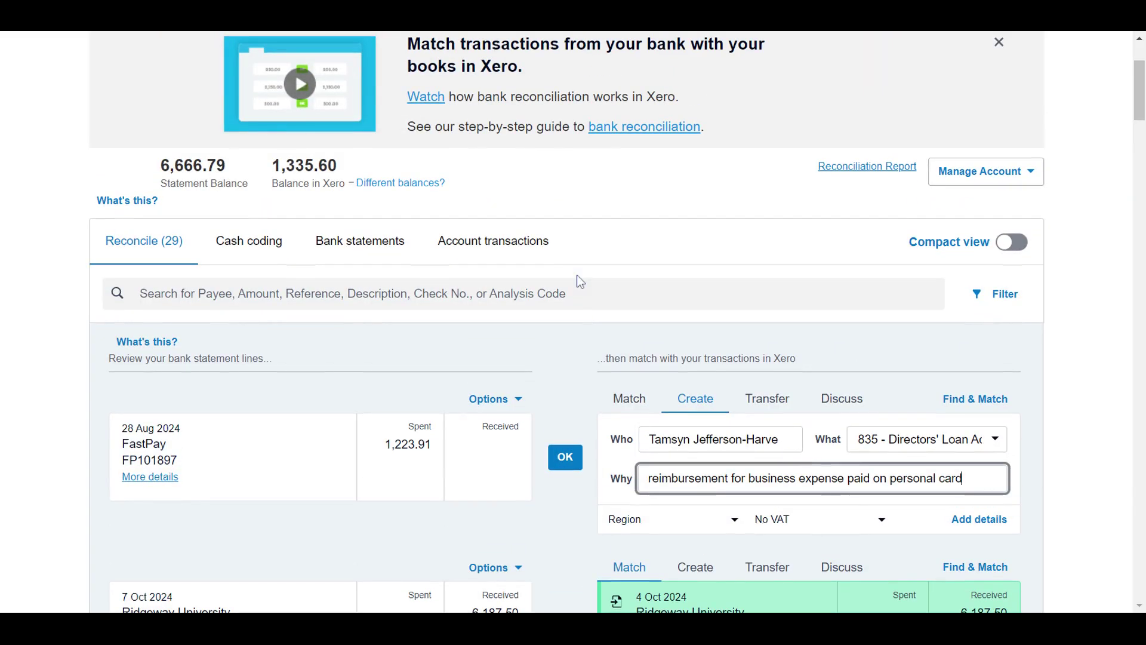